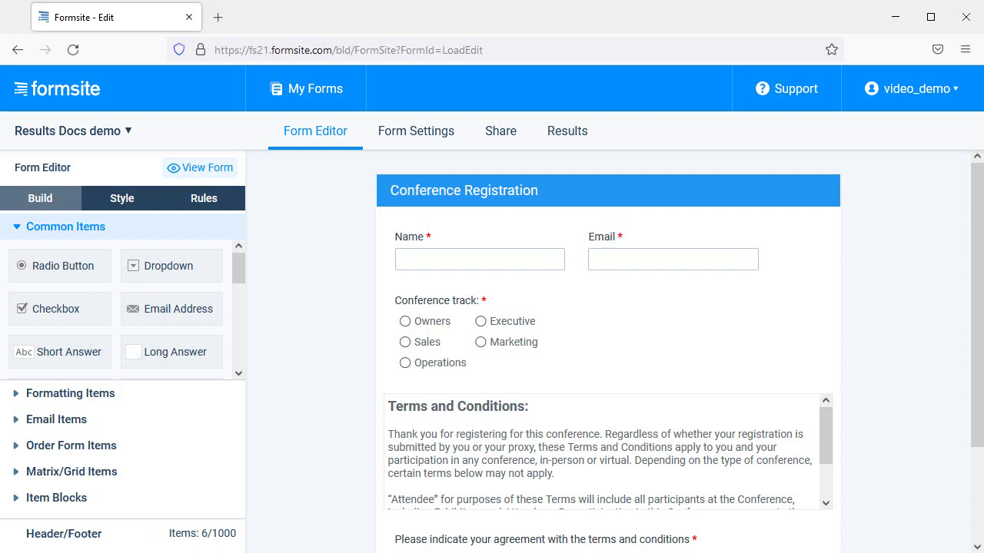
Step: Create a merged Results Doc for the form and generate a PDF template with all items and default labels
left_click(561, 134)
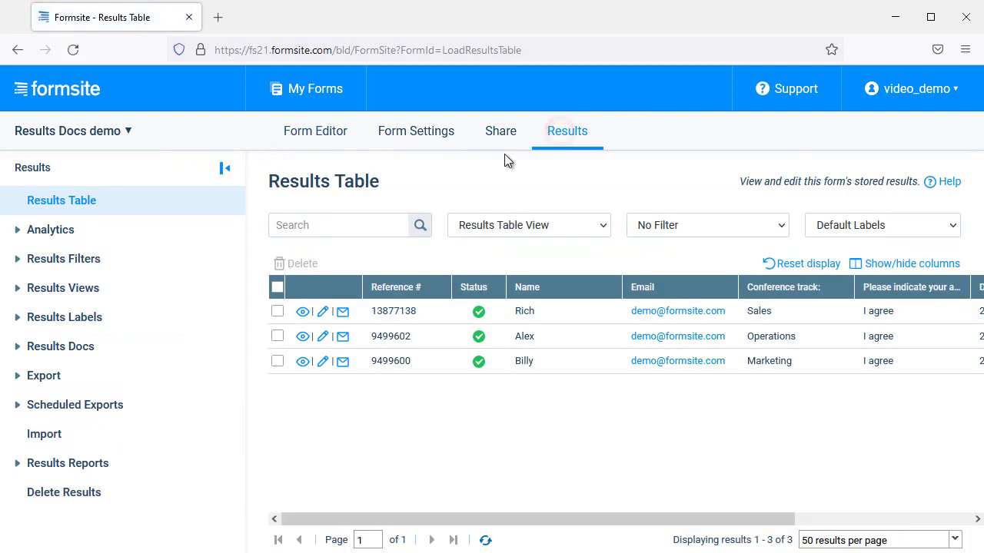
left_click(168, 358)
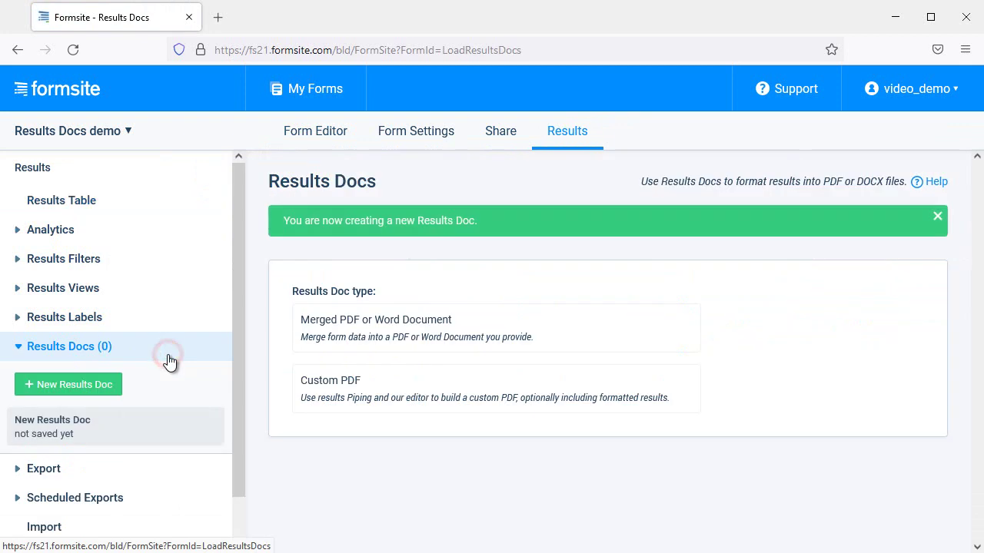
left_click(313, 336)
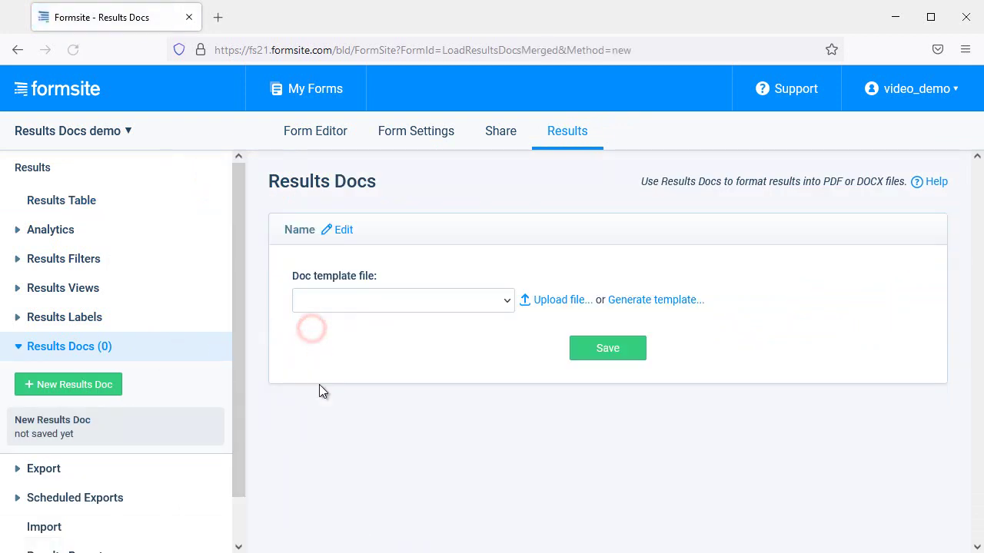
left_click(631, 300)
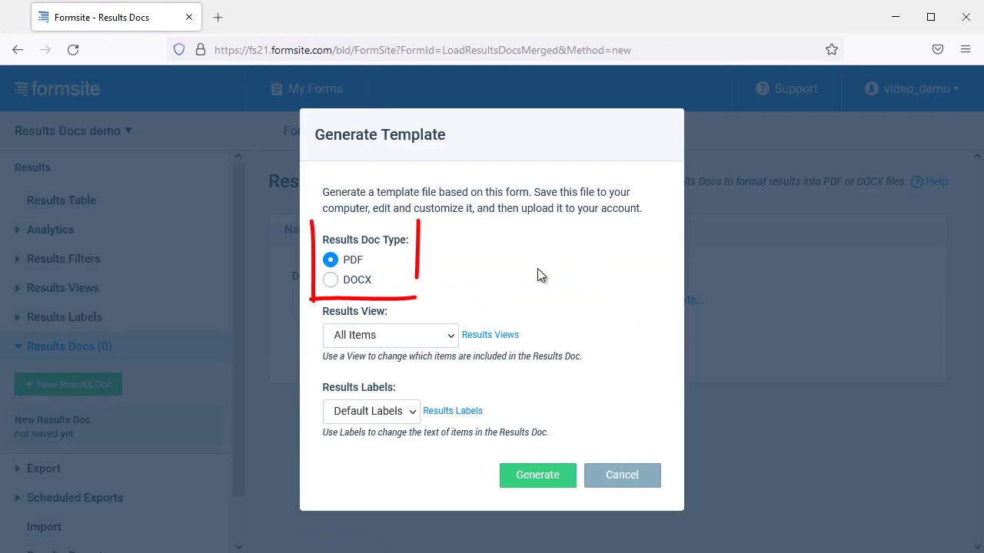
left_click(566, 478)
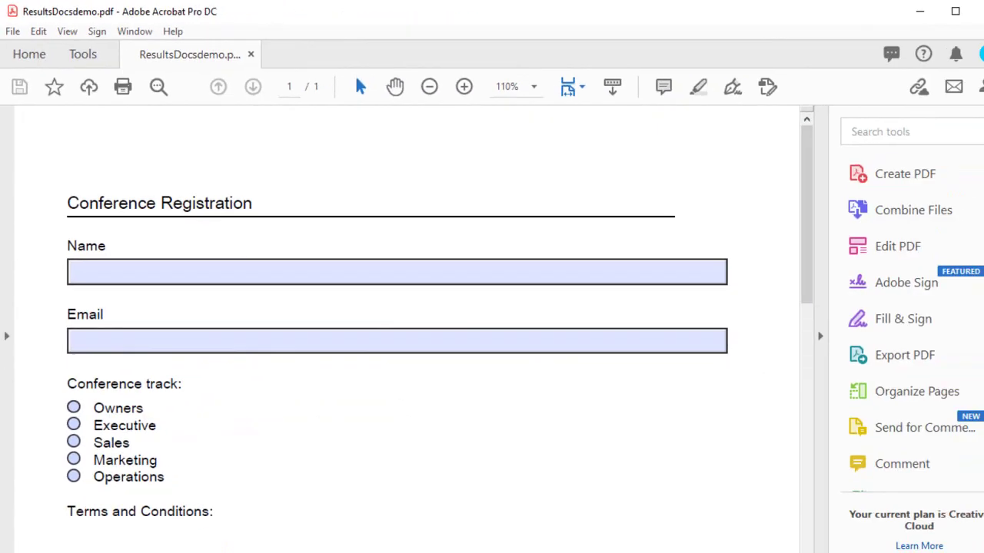
Step: In Adobe Acrobat, add the Prepare Form tool to the tool shortcuts, open ResultsDocsdemo.pdf's form fields with it, and close it
scroll(874, 364, "down", 2)
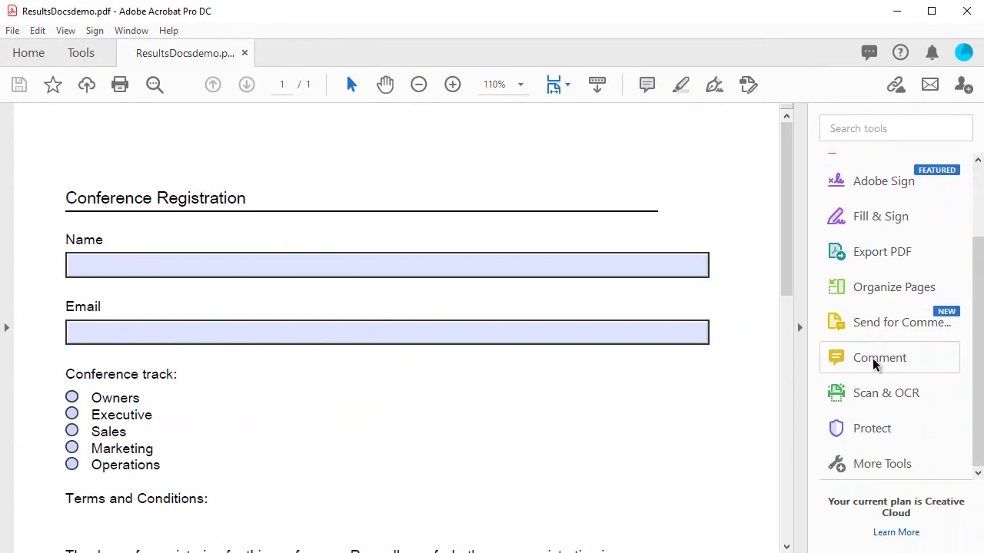
left_click(880, 465)
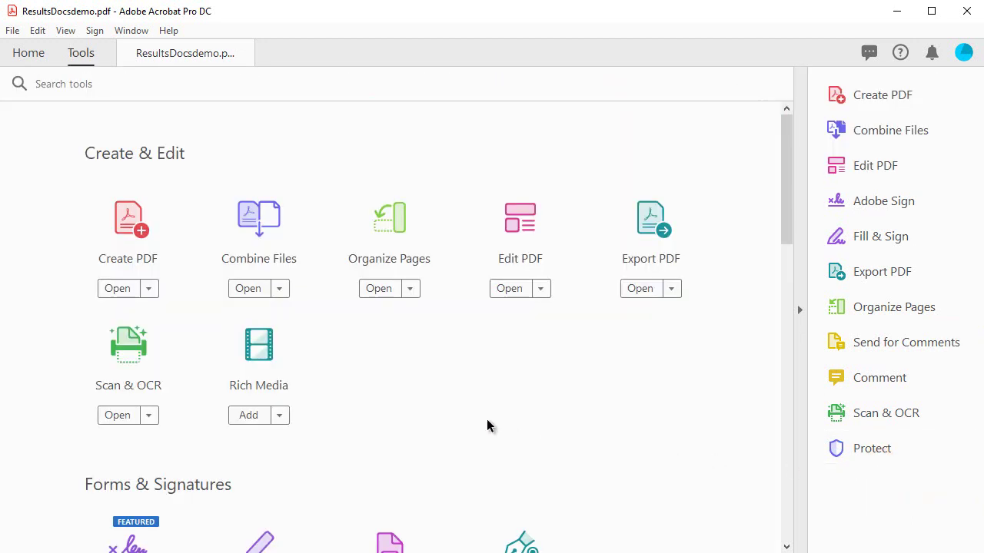
scroll(477, 421, "down", 2)
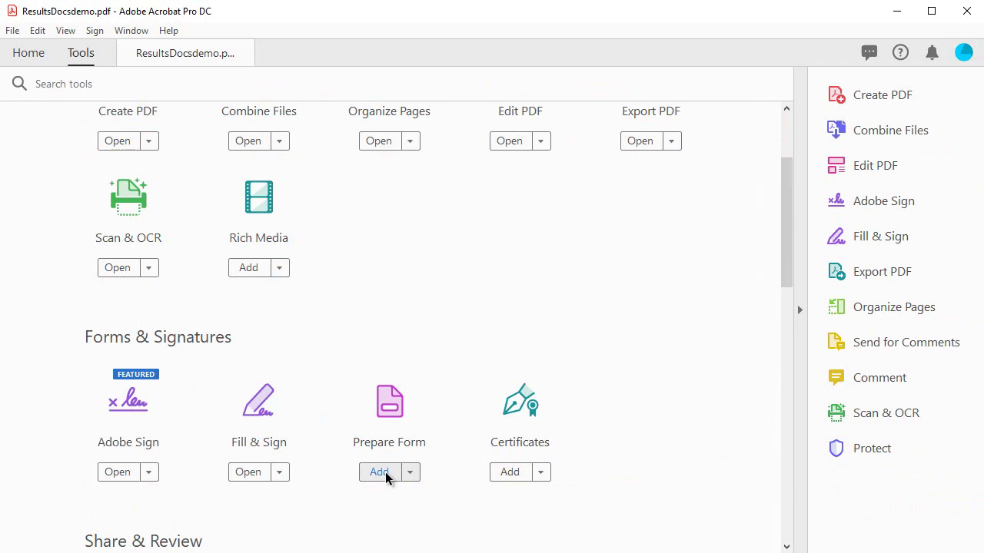
left_click(385, 472)
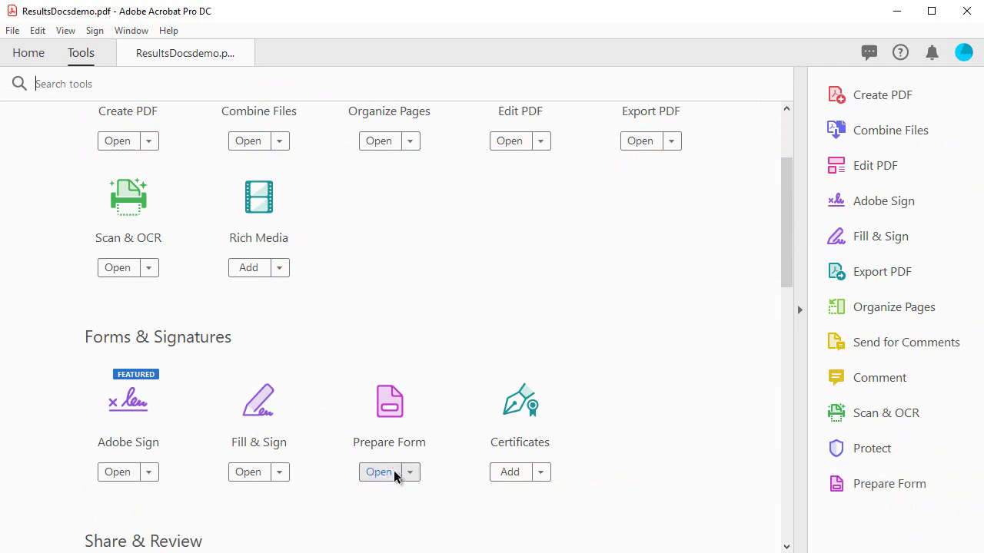
left_click(877, 483)
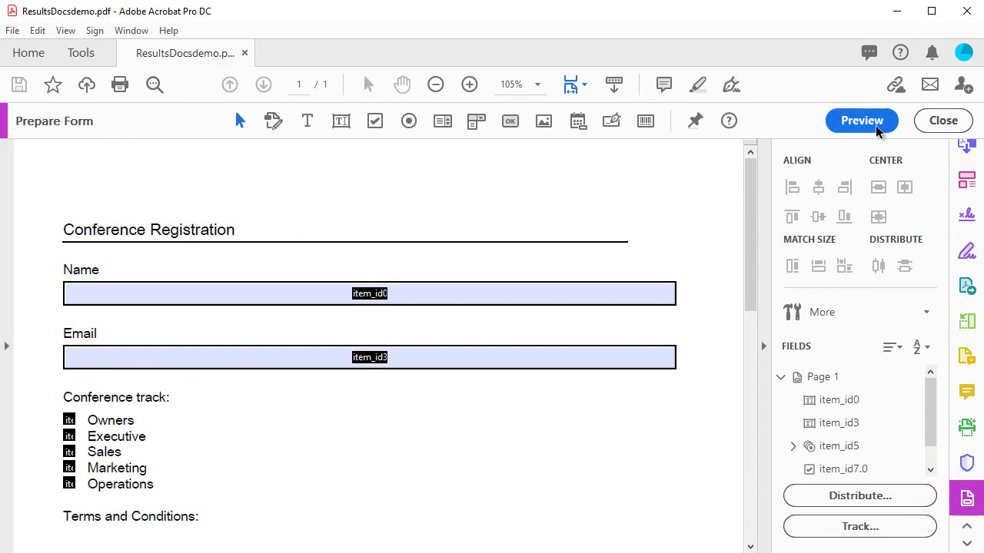
left_click(934, 120)
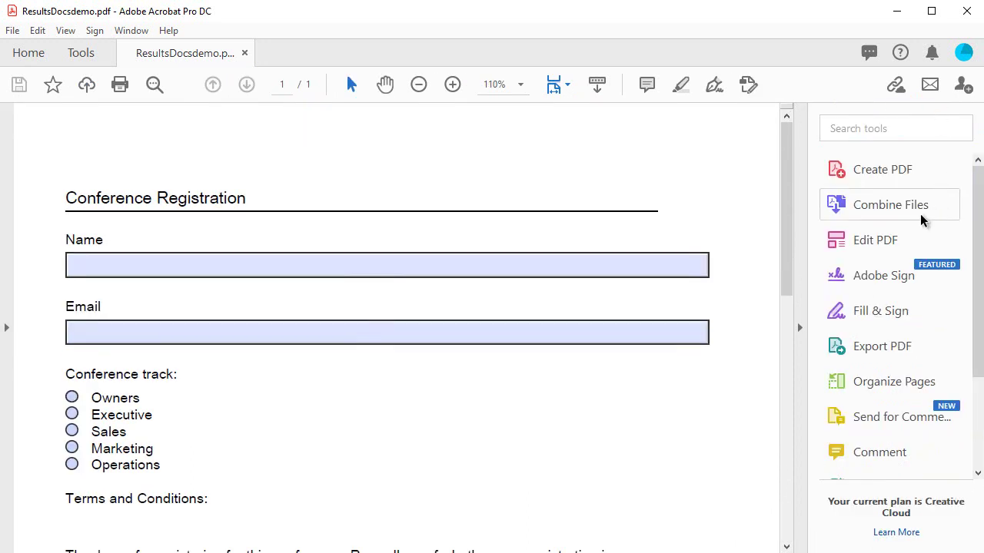
Step: Edit the PDF text and set the paragraph spacing of the "Terms and Conditions:" heading to 10
left_click(869, 246)
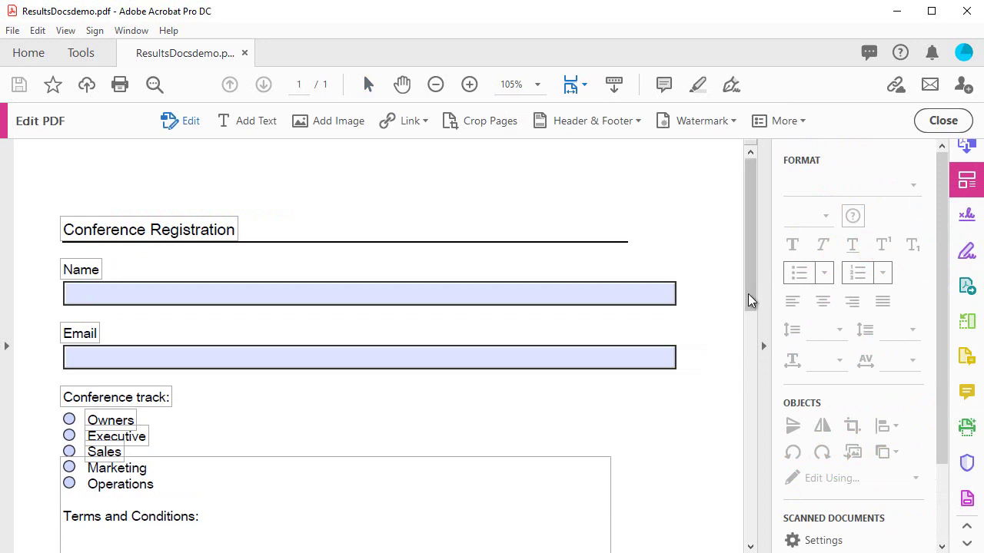
scroll(709, 397, "down", 5)
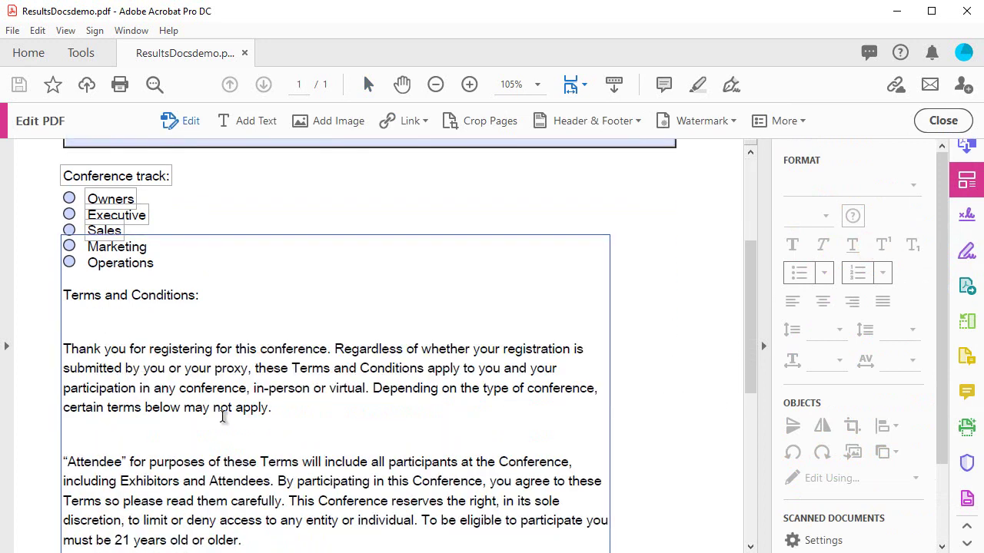
left_click(132, 345)
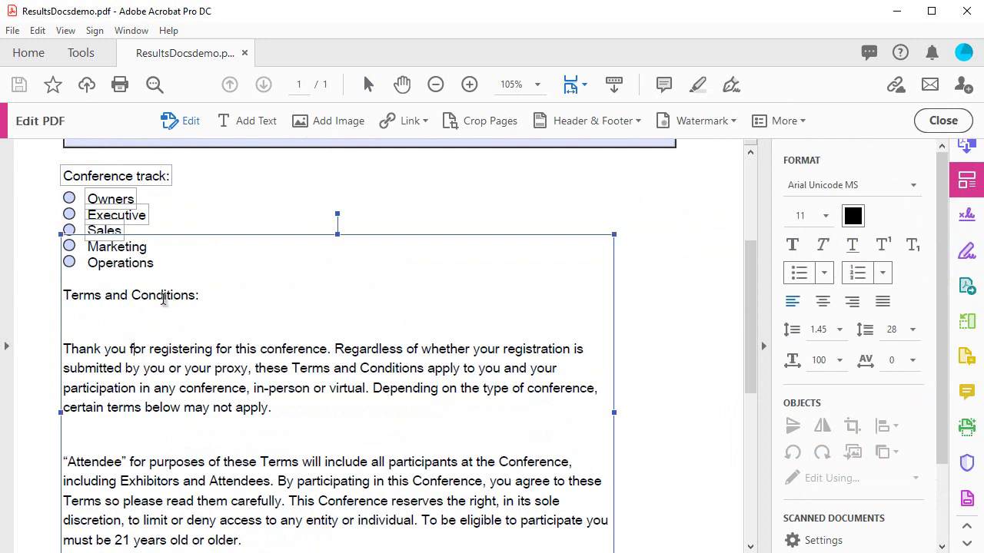
left_click_drag(65, 295, 225, 292)
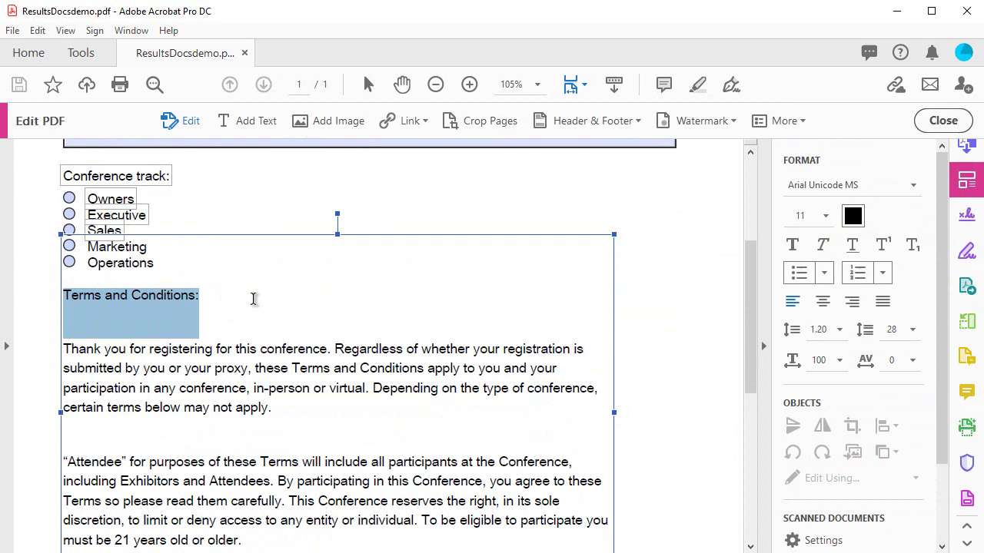
left_click(911, 332)
left_click(905, 383)
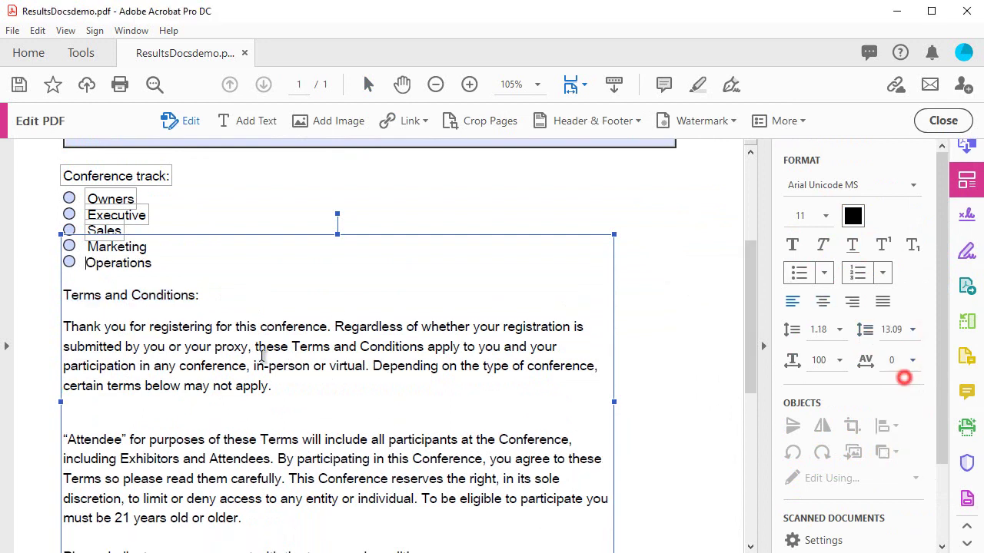
Step: Set the paragraph spacing of the "Thank you for registering" paragraph to 10
triple_click(290, 388)
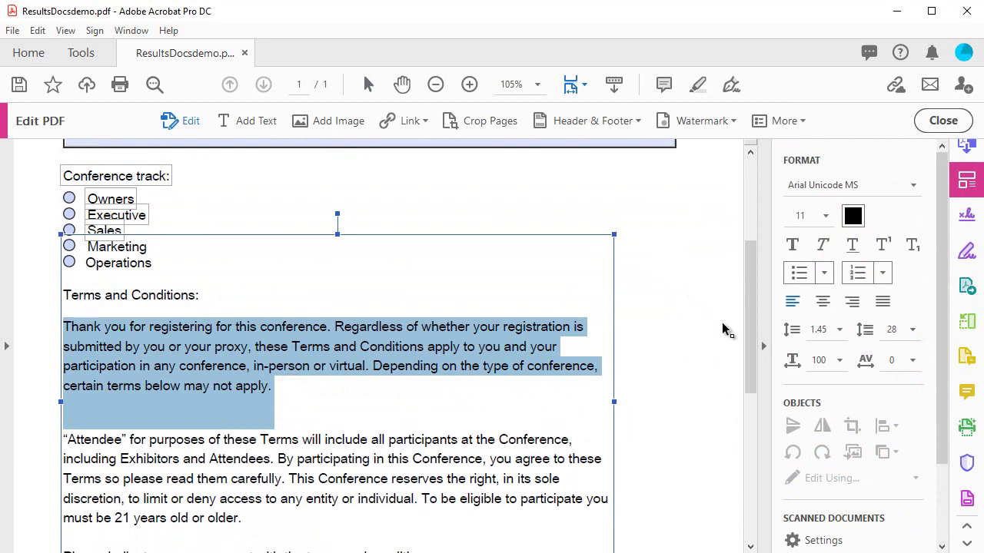
left_click(912, 332)
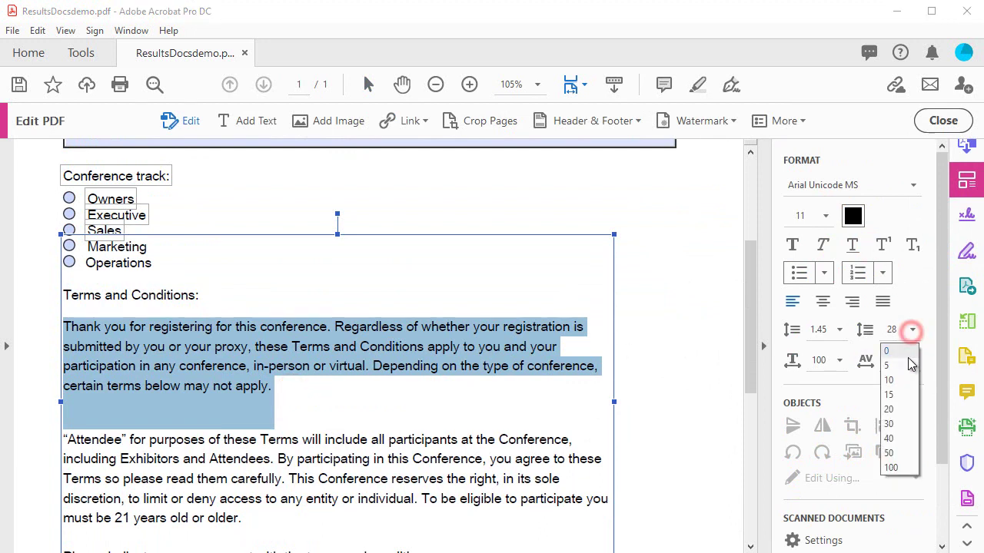
left_click(905, 383)
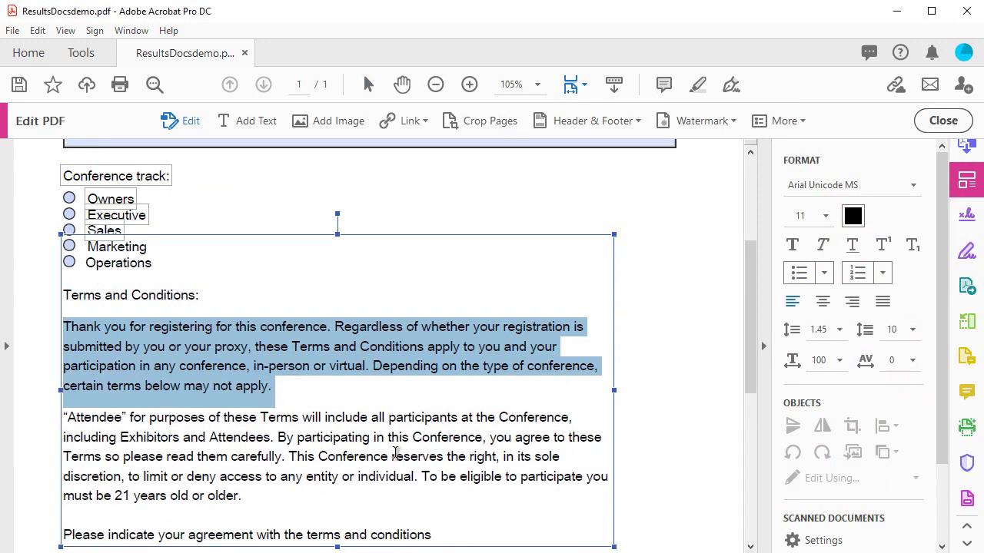
Step: Move the "I agree" text box up to just below the agreement prompt
scroll(389, 452, "down", 3)
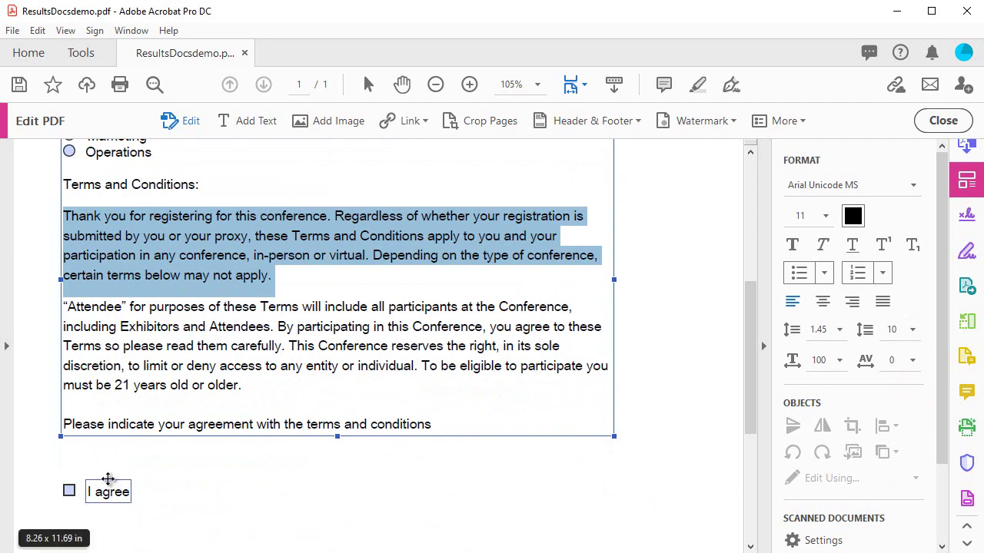
left_click(106, 477)
key("Up")
key("Up")
key("Up")
key("Up")
key("Up")
key("Up")
key("Up")
key("Up")
key("Up")
key("Up")
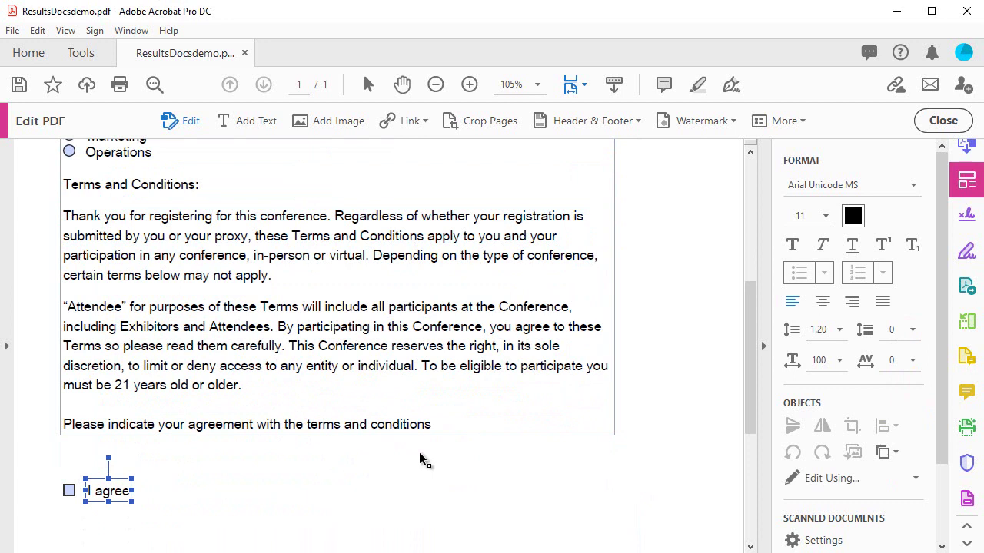
key("Up")
key("Up")
key("Up")
key("Up")
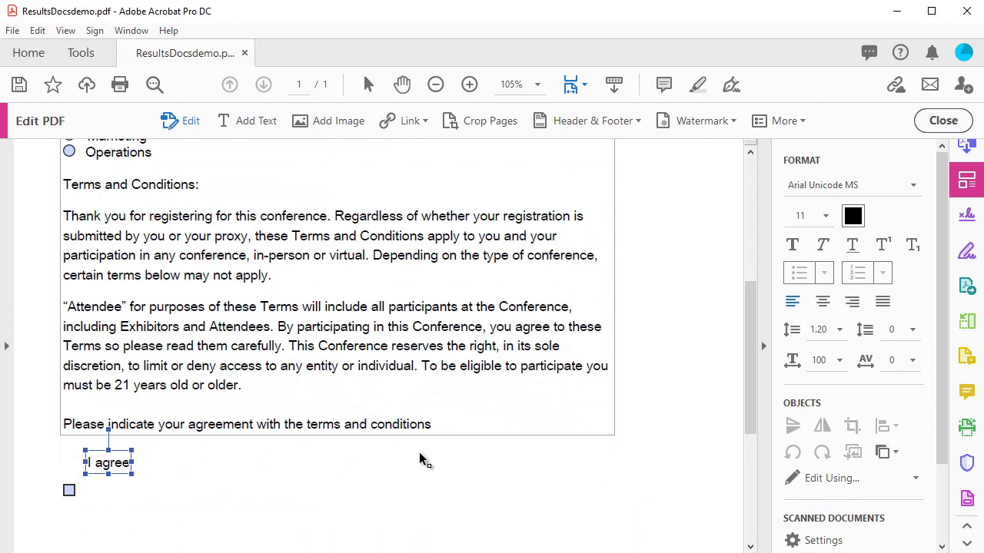
left_click(398, 494)
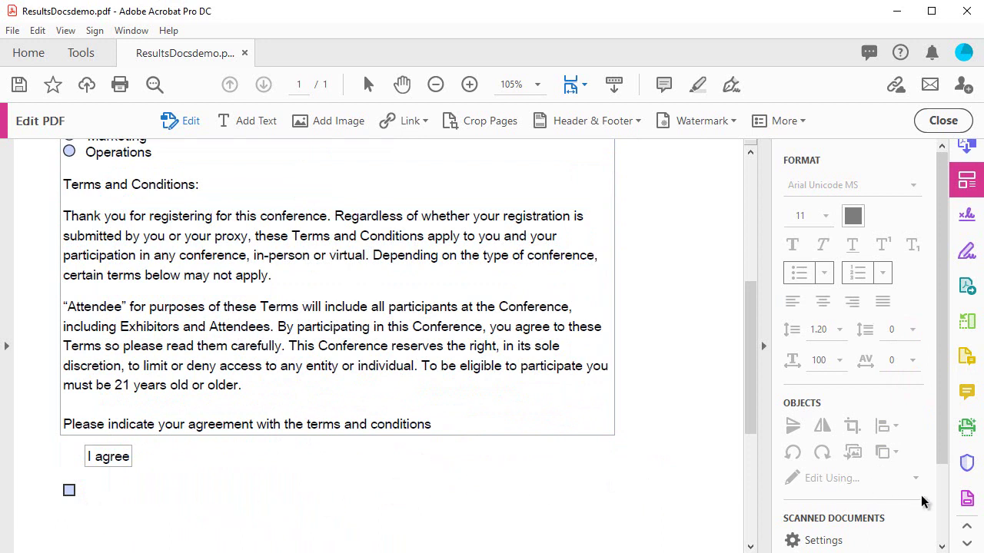
Step: Using Prepare Form, move the item_id7.0 checkbox field up to line up with the "I agree" text
left_click(967, 499)
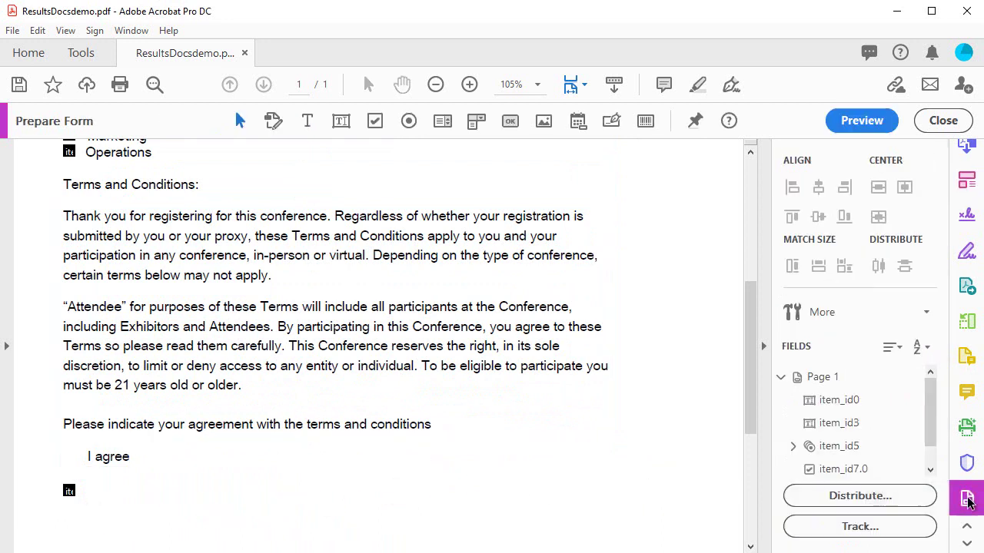
left_click(69, 491)
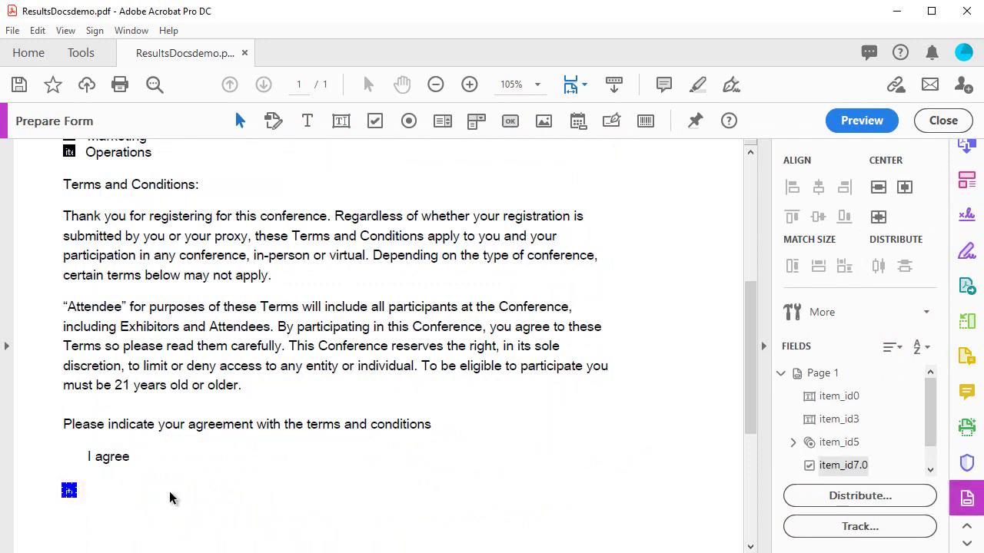
key("Up")
key("Up")
key("Up")
key("Up")
key("Up")
key("Up")
key("Up")
key("Up")
key("Up")
key("Up")
key("Up")
key("Up")
key("Up")
key("Up")
key("Up")
key("Up")
key("Up")
key("Up")
key("Up")
key("Up")
key("Up")
key("Up")
left_click(170, 493)
Step: Insert the image formsite_logo.jpg above the Conference Registration heading and shrink it to fit clear of the heading
scroll(170, 493, "up", 4)
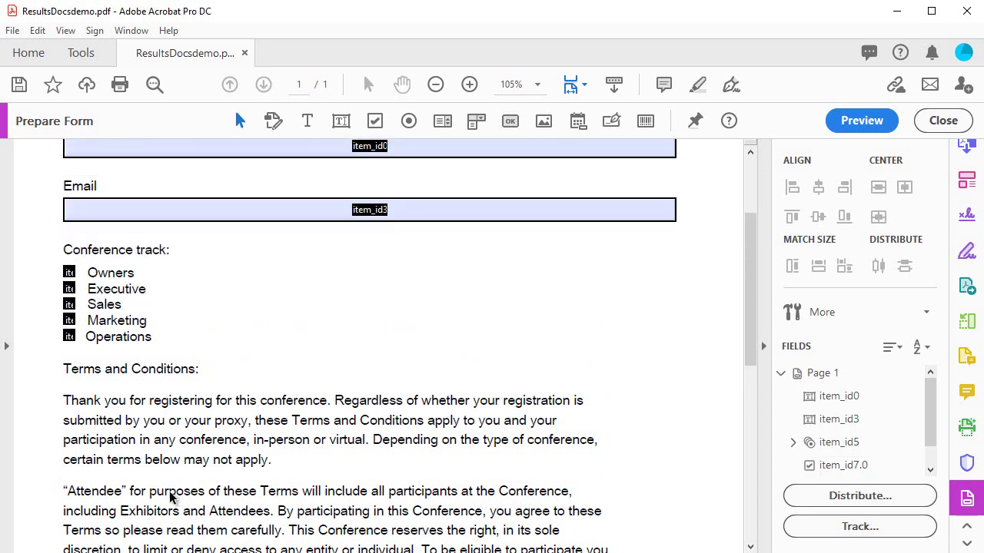
scroll(169, 498, "up", 2)
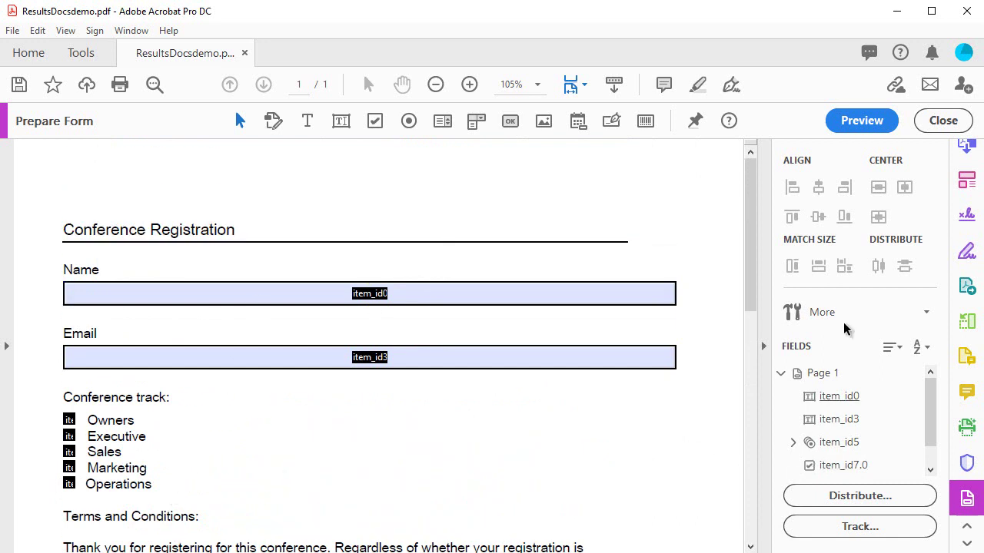
left_click(973, 181)
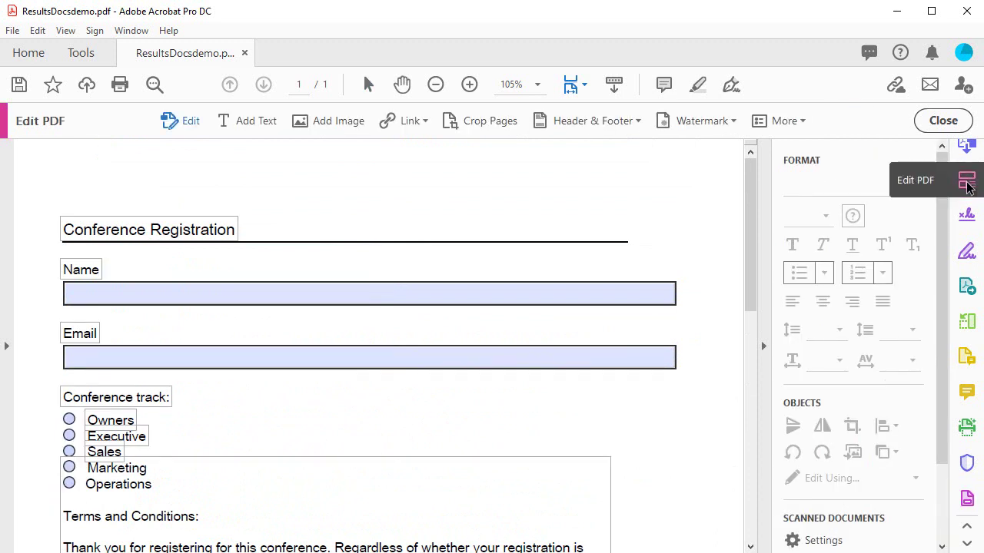
scroll(835, 409, "down", 3)
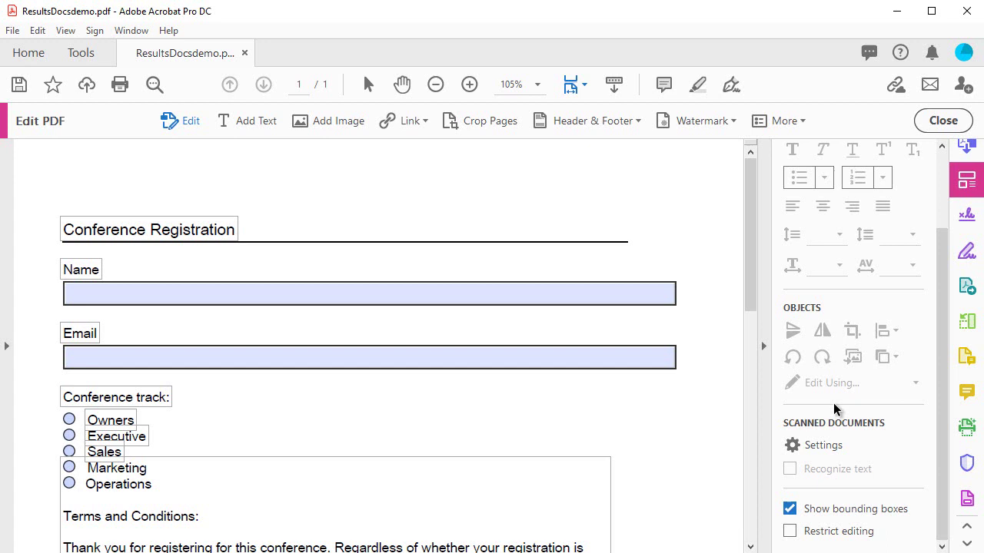
left_click(329, 127)
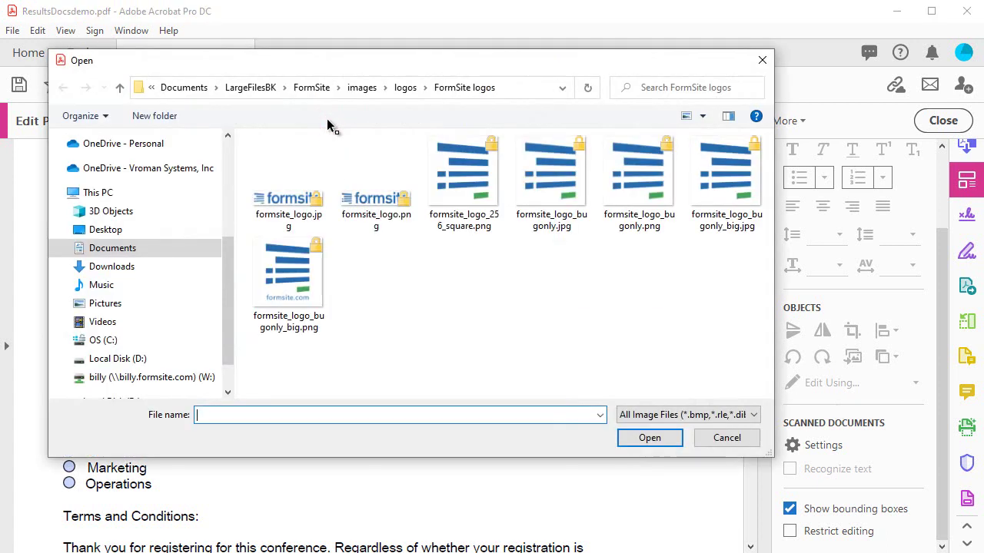
left_click(299, 192)
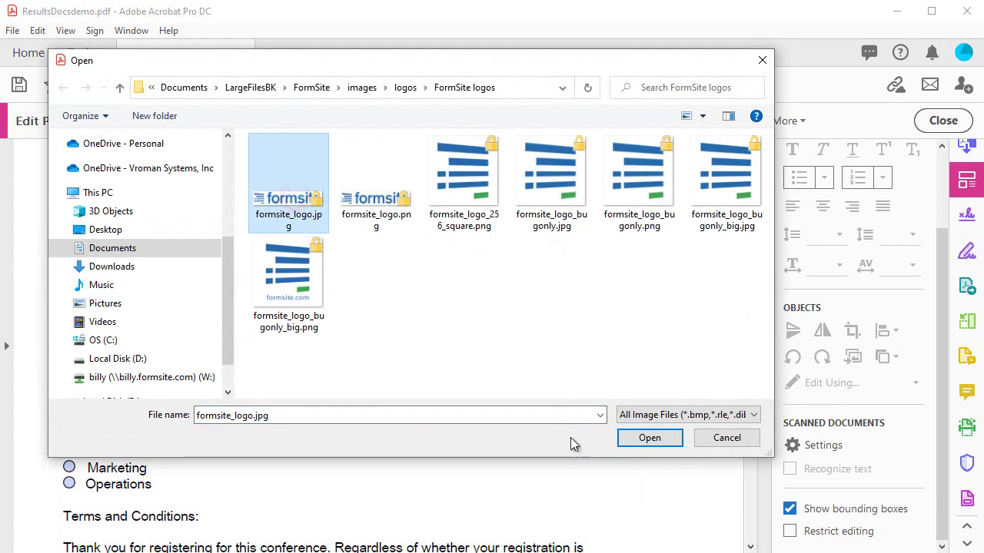
left_click(663, 440)
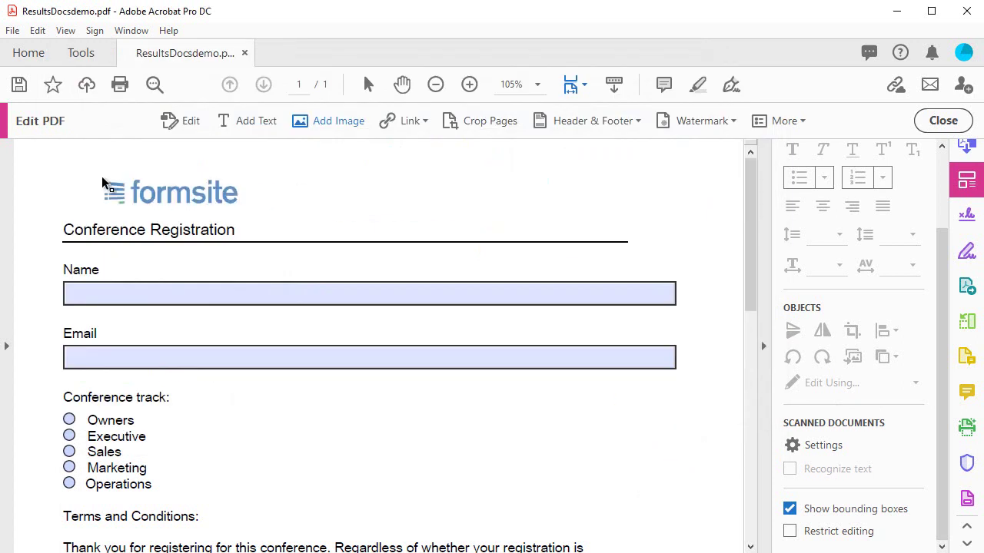
left_click(61, 163)
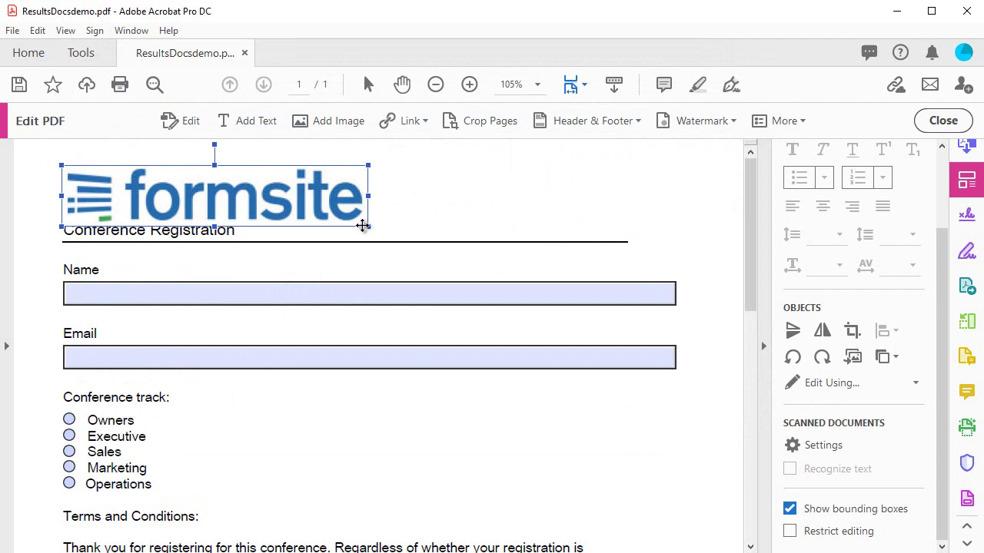
left_click_drag(364, 225, 275, 199)
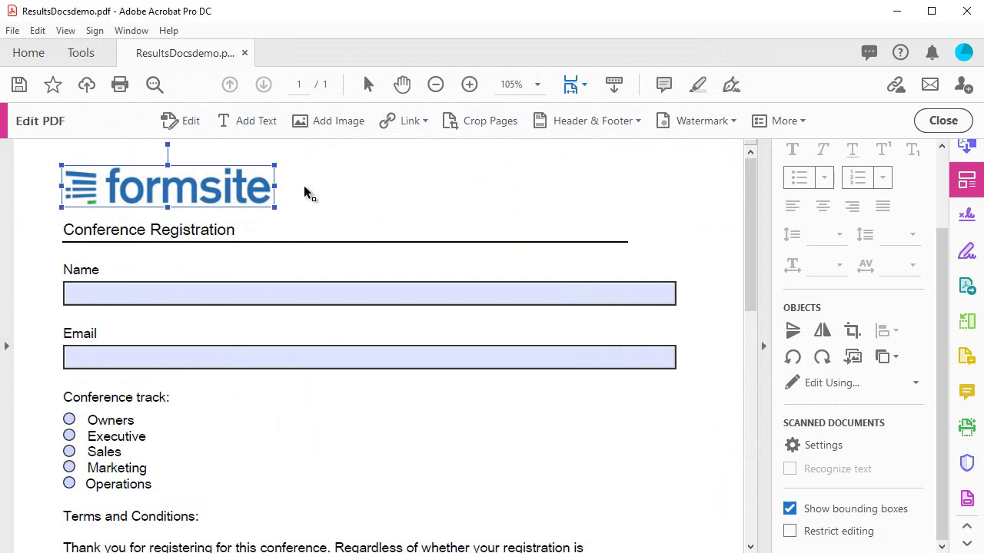
left_click(313, 188)
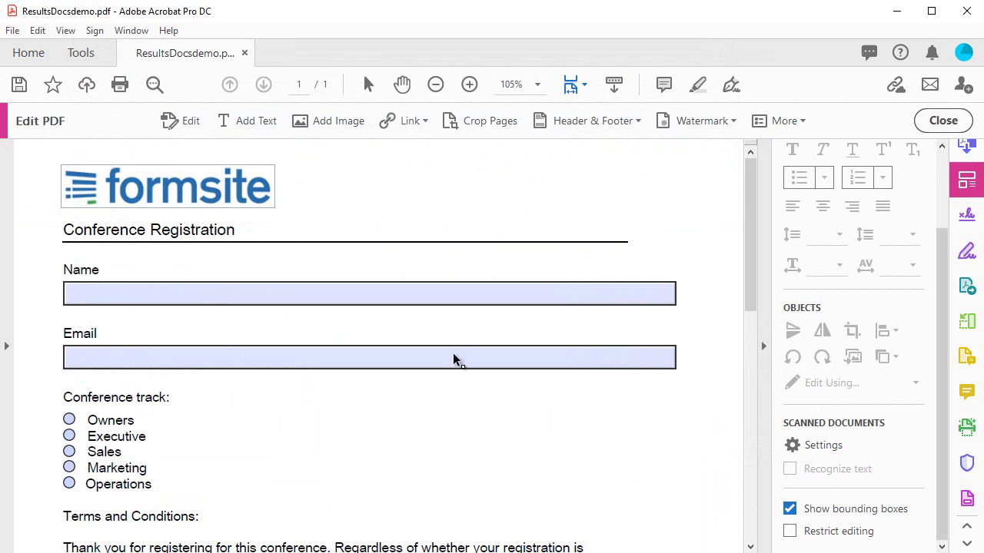
Step: Leave PDF editing mode, look over the finished page and save ResultsDocsdemo.pdf
left_click(938, 121)
scroll(589, 318, "down", 4)
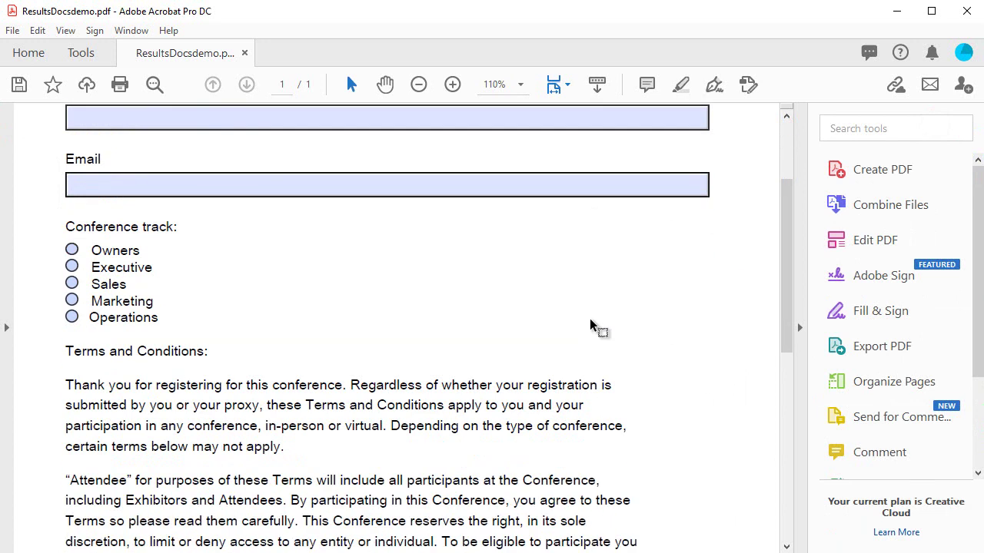
scroll(589, 319, "up", 4)
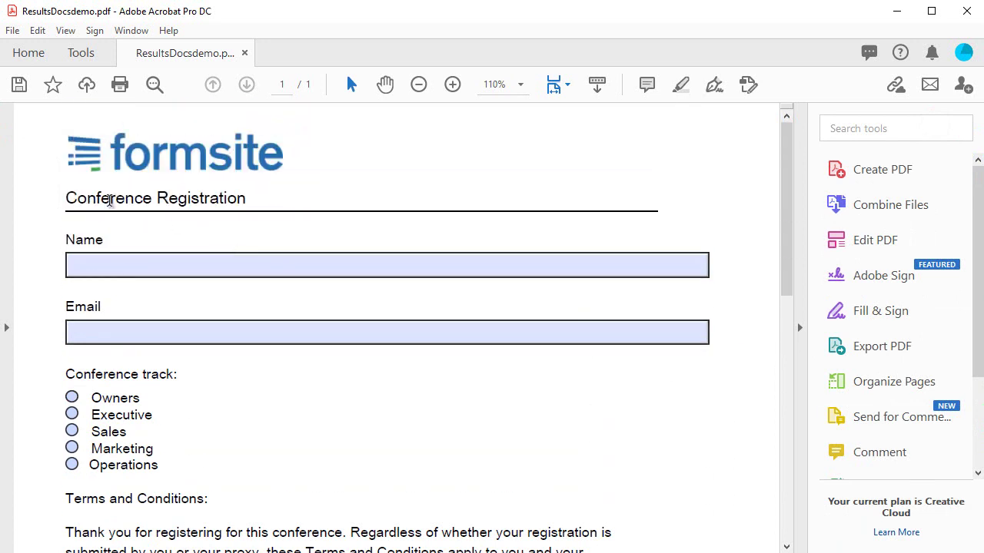
left_click(20, 86)
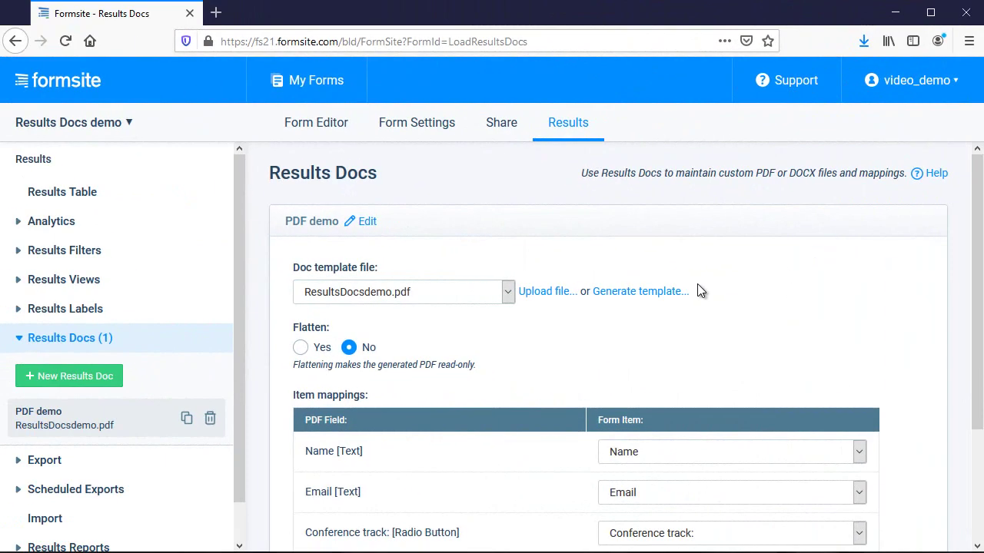
Step: In Formsite, upload the edited ResultsDocsdemo.pdf from the Desktop as the PDF demo template and save the Results Doc with its item mappings
left_click(548, 295)
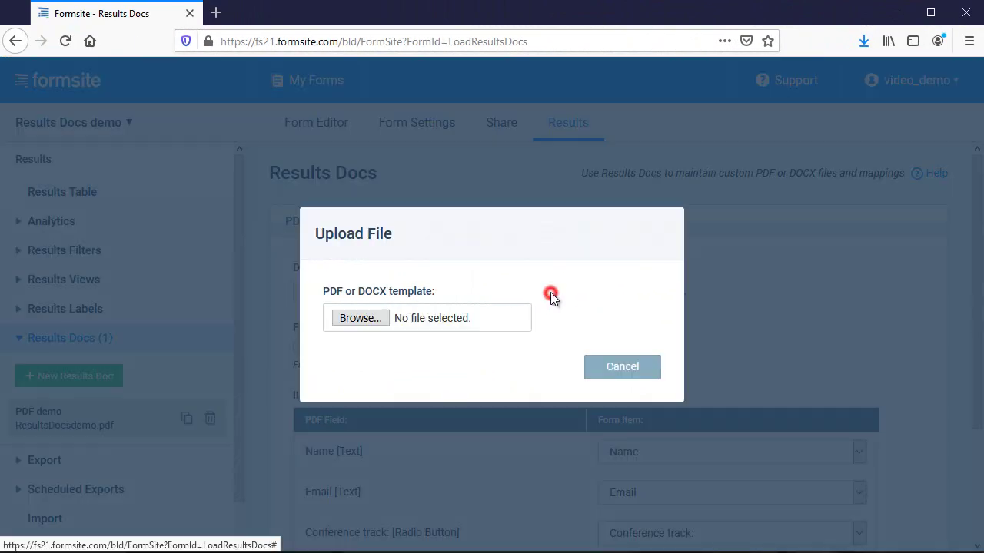
left_click(361, 319)
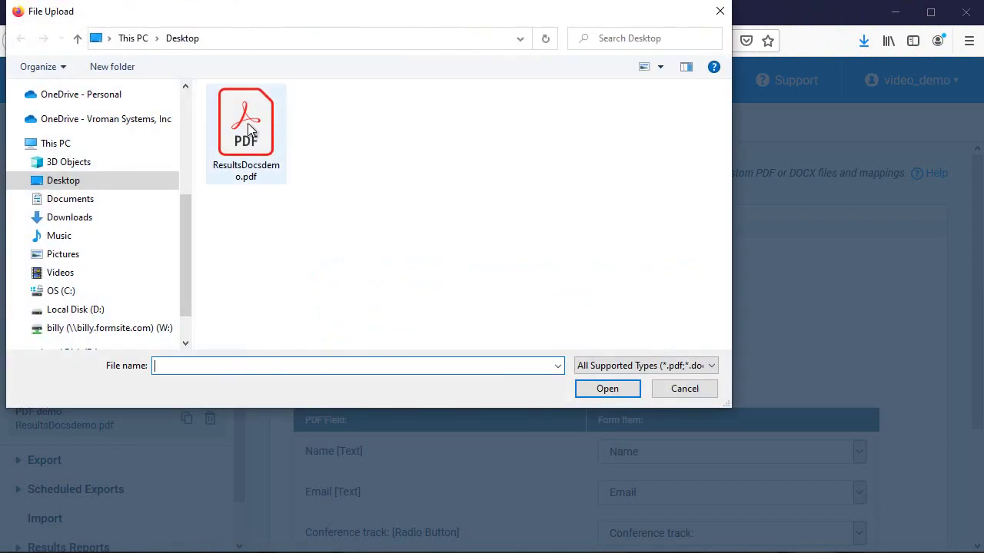
left_click(246, 131)
left_click(607, 389)
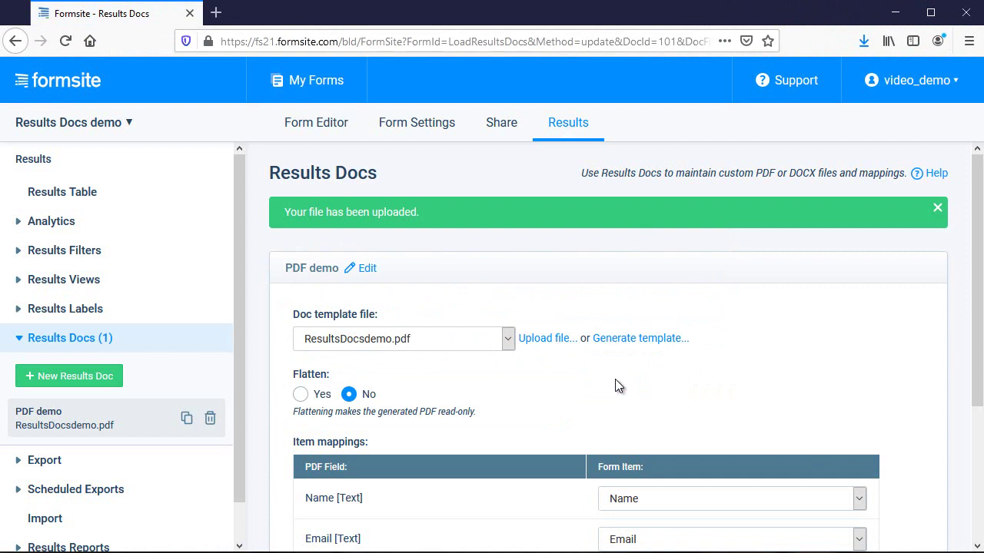
scroll(615, 378, "down", 3)
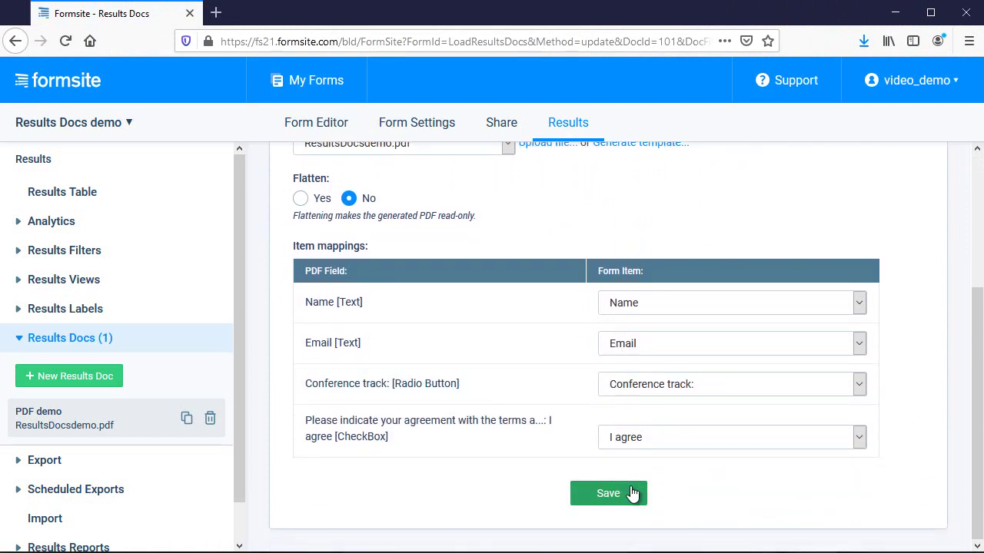
left_click(630, 494)
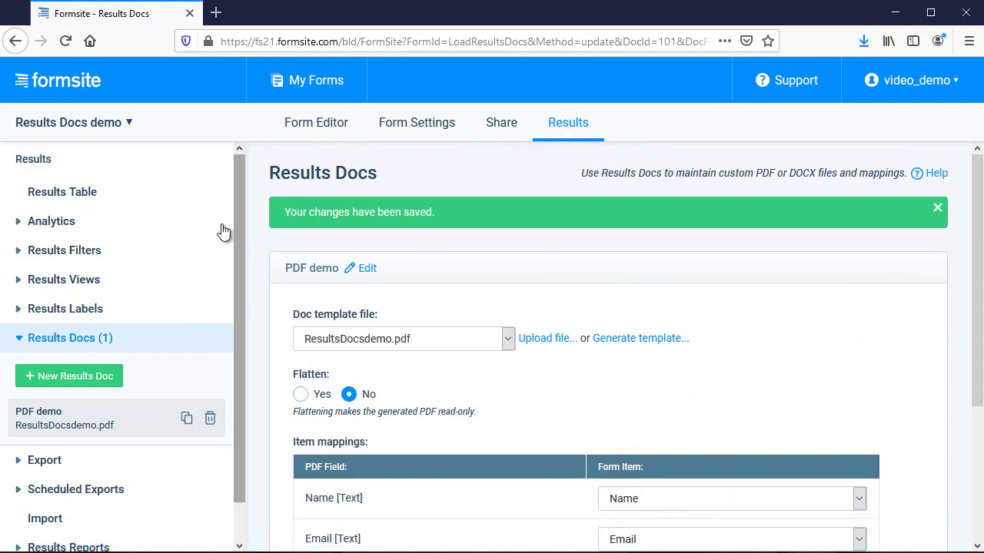
Step: Open the first entry of the Results Table (Operations track) and export it with the PDF demo Results Doc
left_click(86, 193)
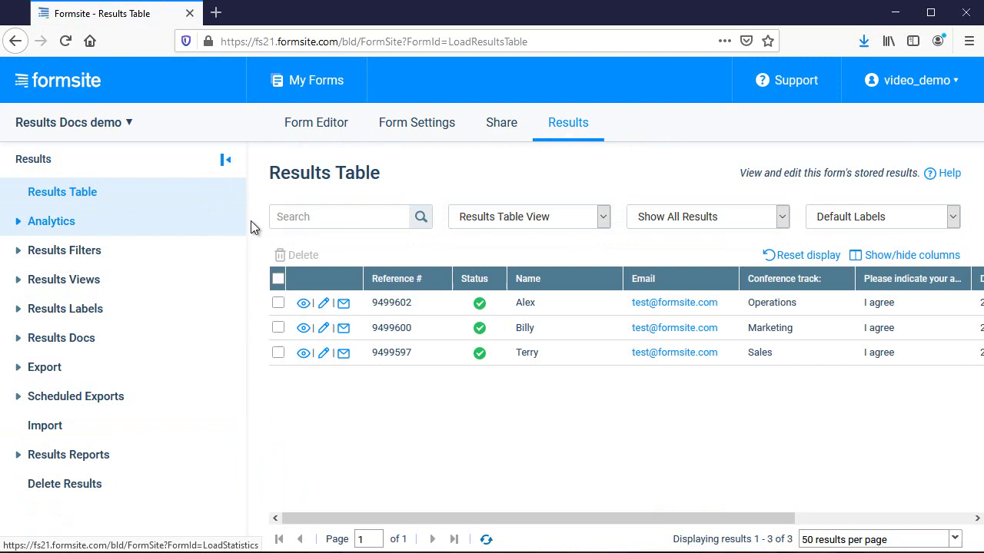
left_click(304, 303)
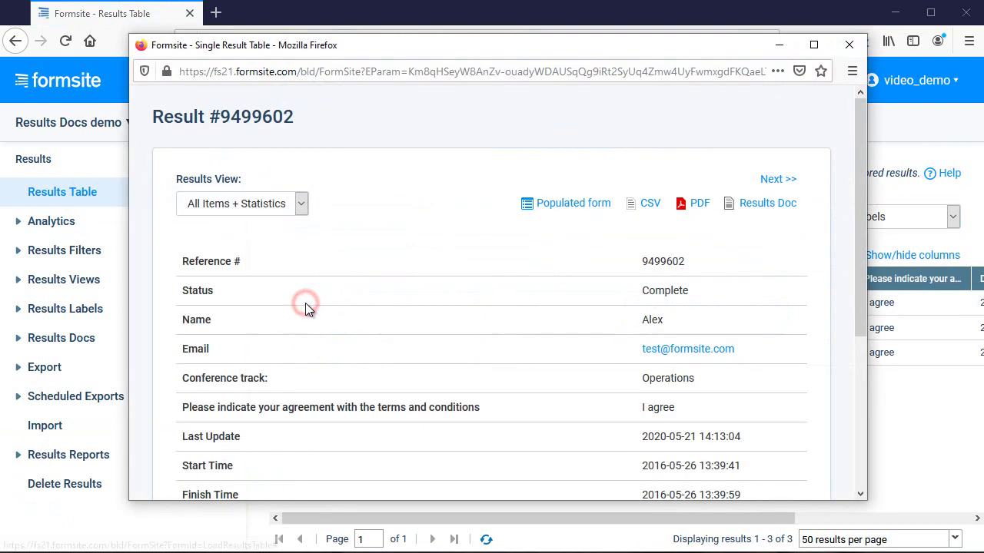
left_click(741, 203)
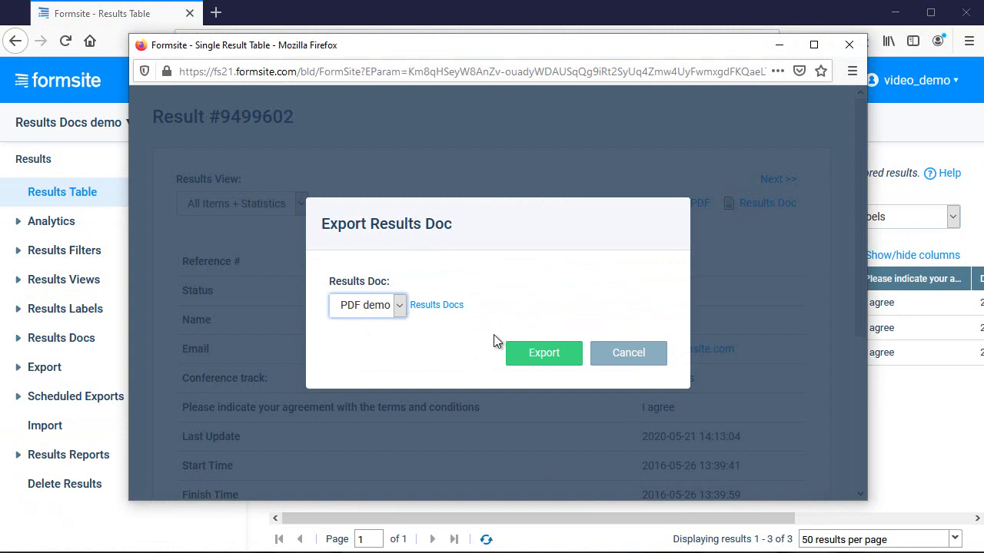
left_click(534, 353)
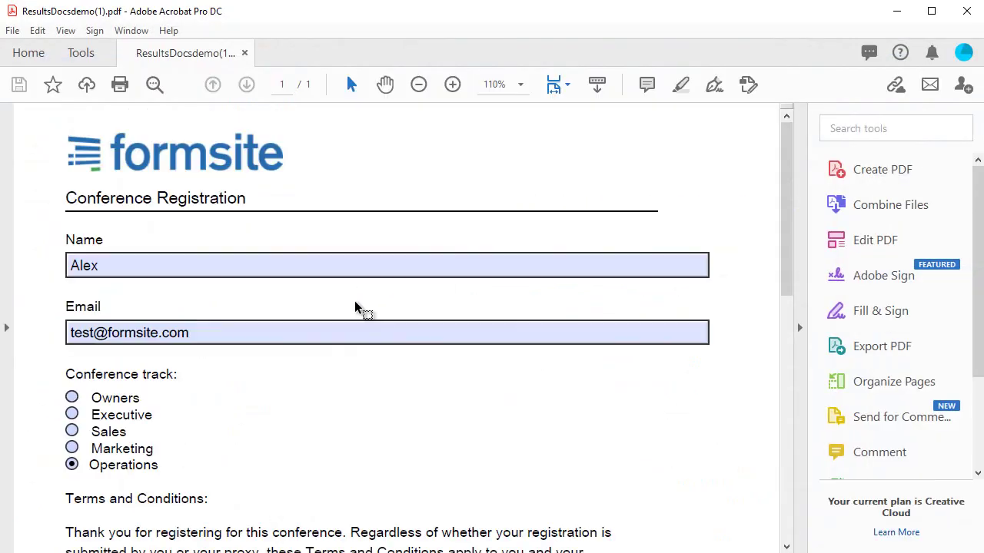
Step: Check the filled-in fields, conference track and agreement checkbox throughout the exported PDF in Acrobat, then close it
scroll(481, 459, "down", 3)
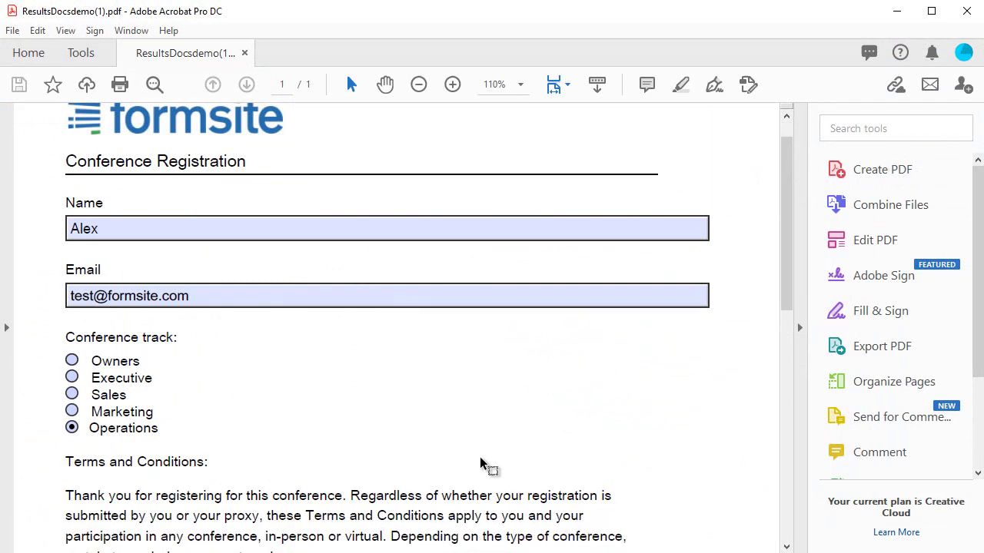
scroll(481, 459, "down", 4)
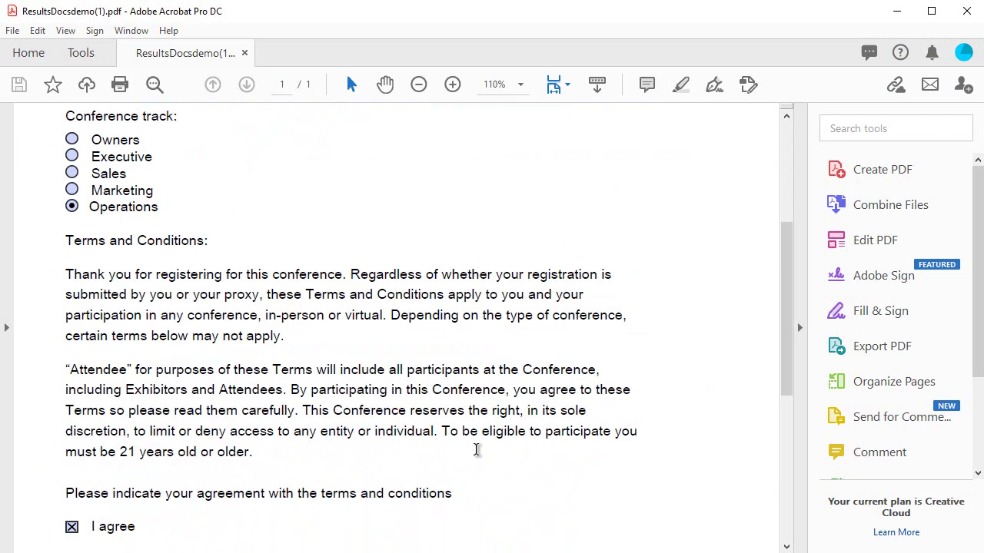
scroll(476, 451, "down", 3)
scroll(476, 455, "up", 10)
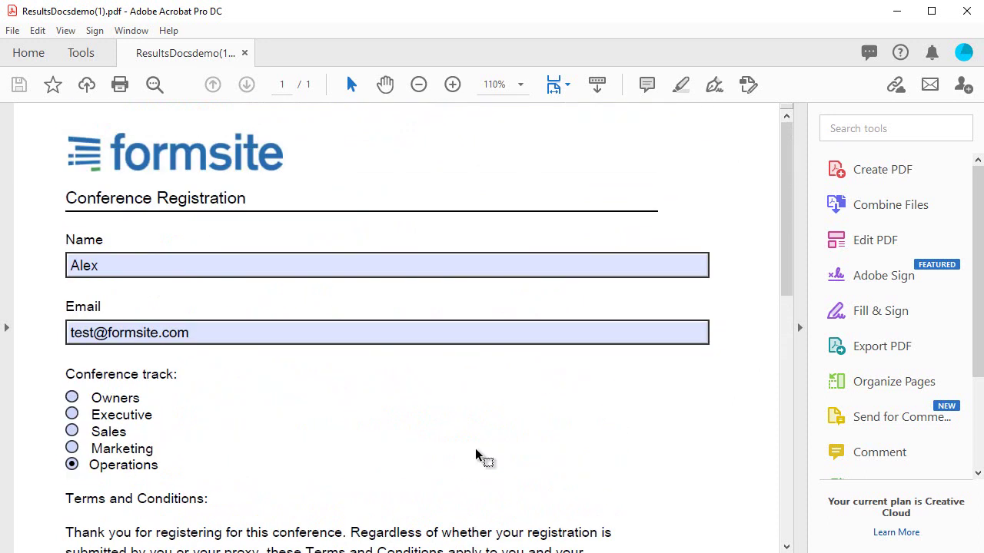
left_click(966, 12)
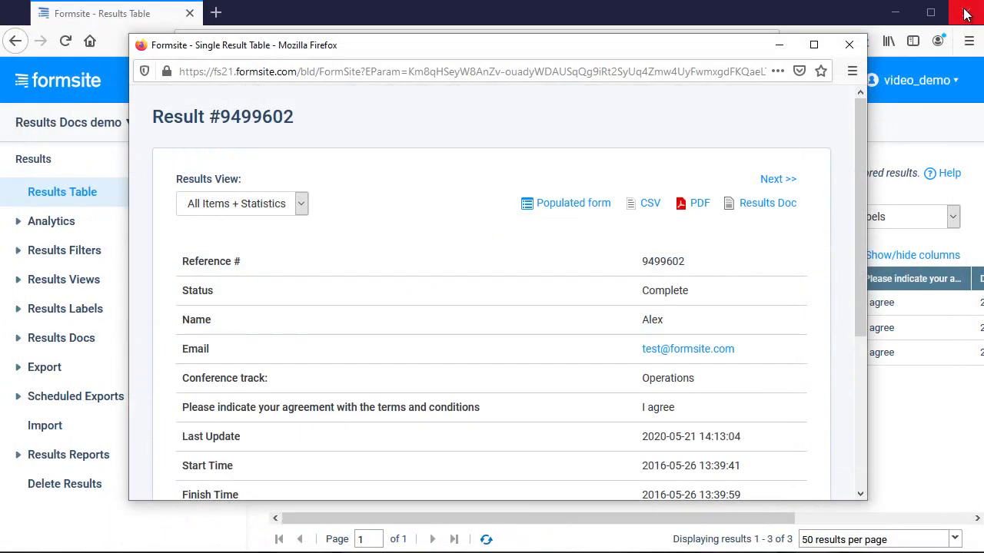